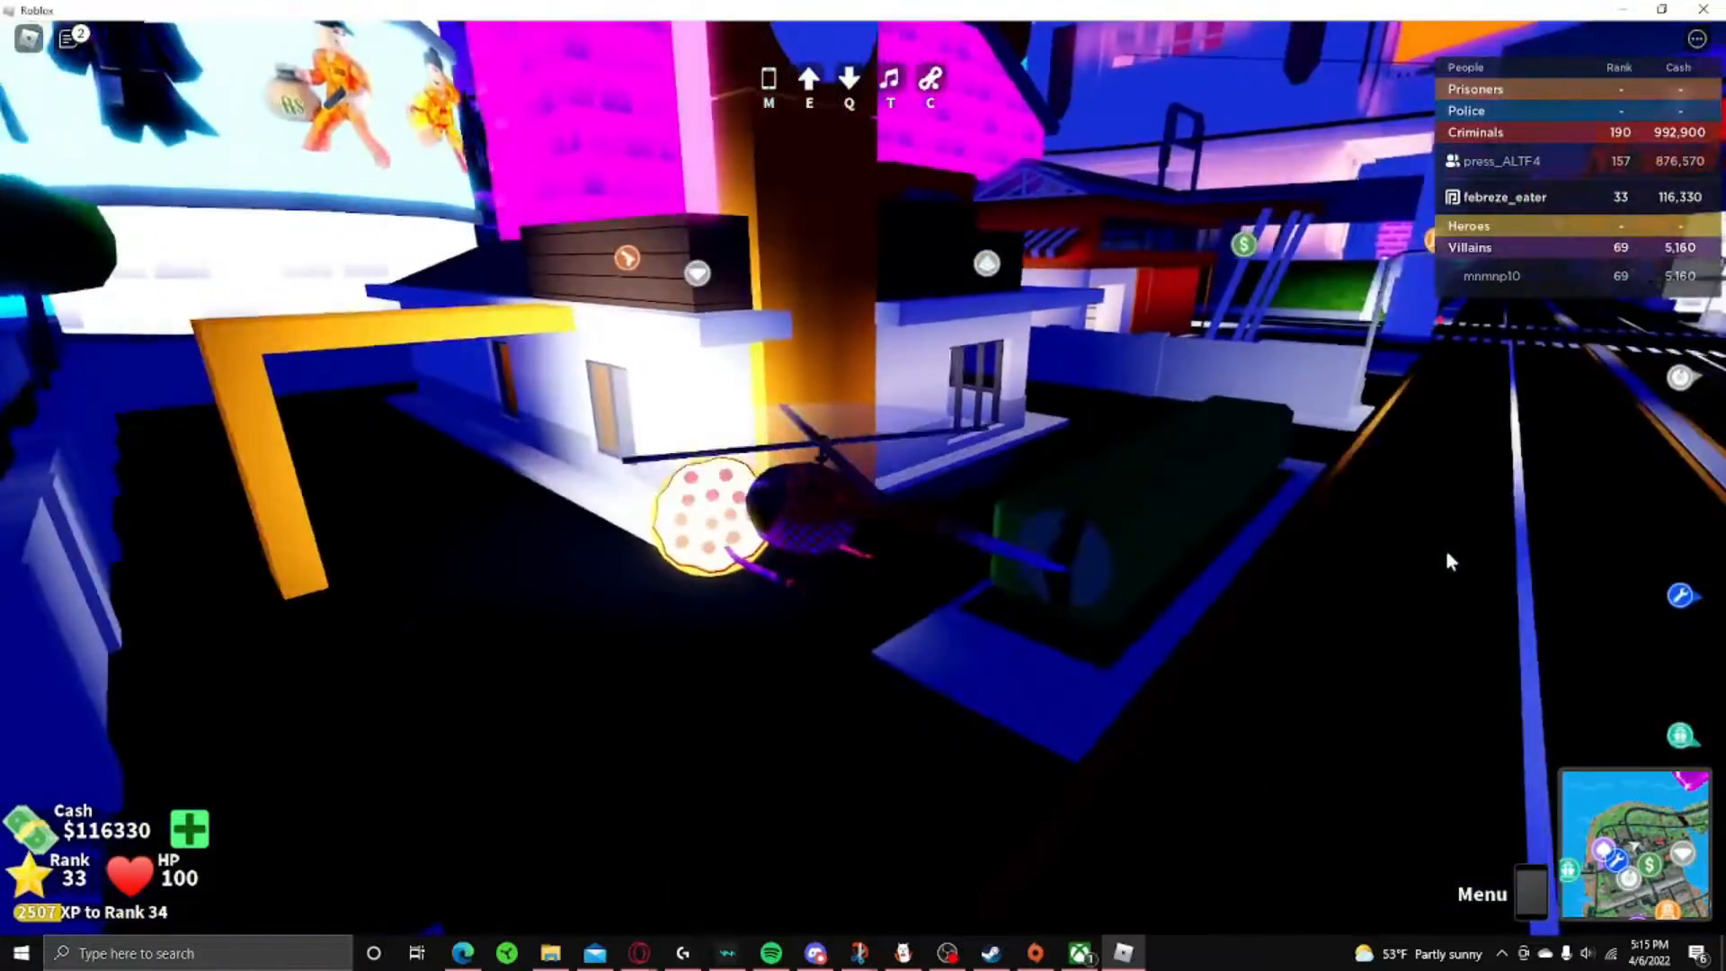
key("e")
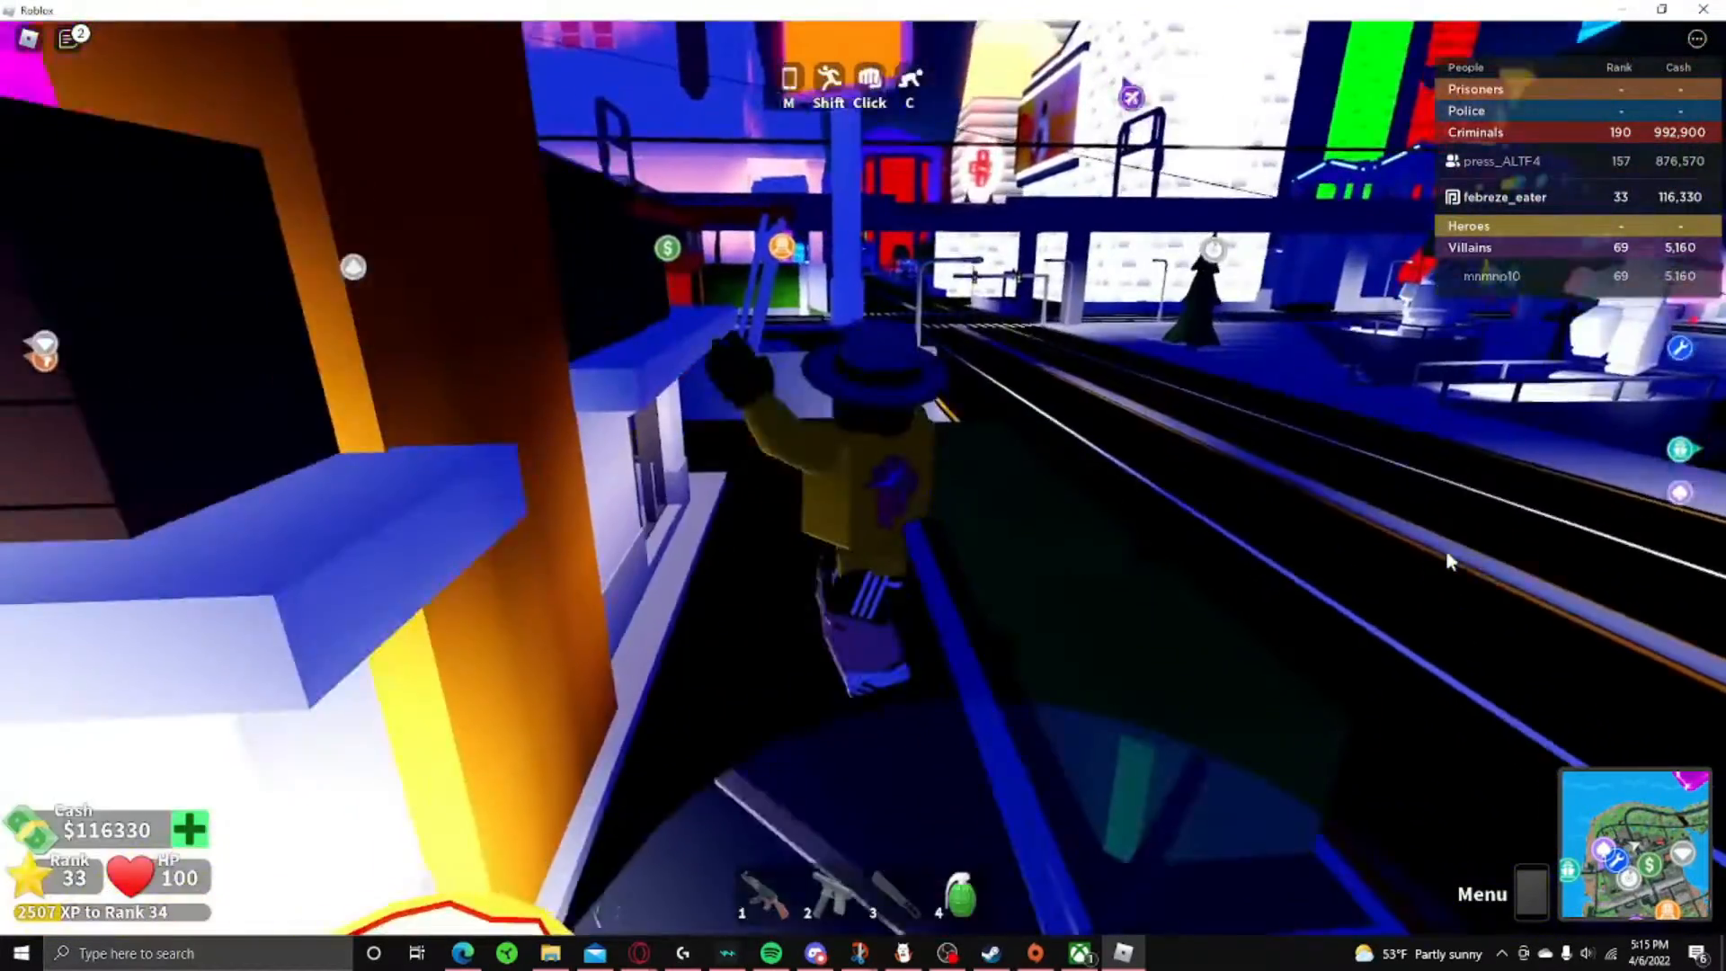